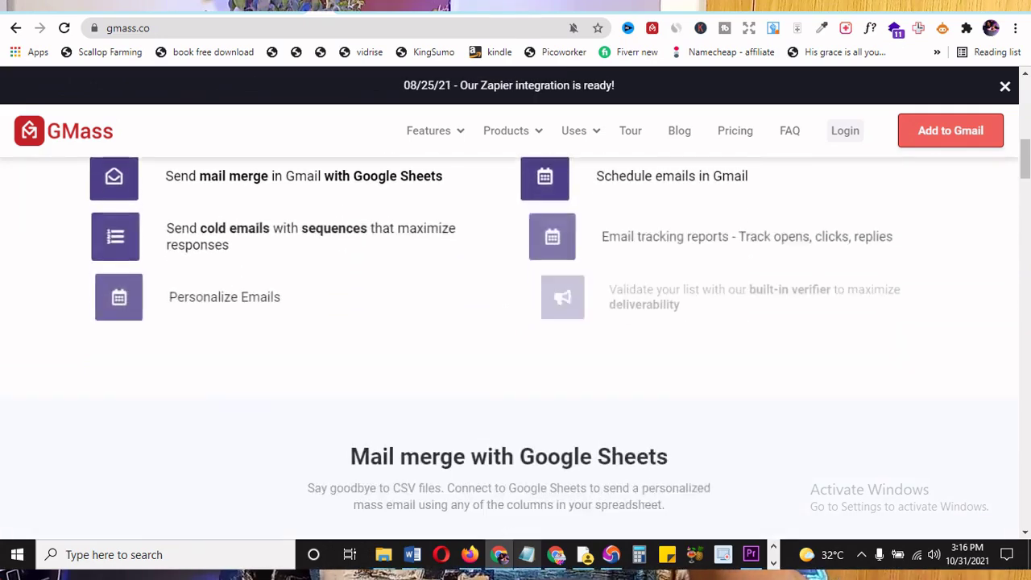
Switch to the Gmail tab and scroll through the inbox messages.
scroll(511, 250, "down", 6)
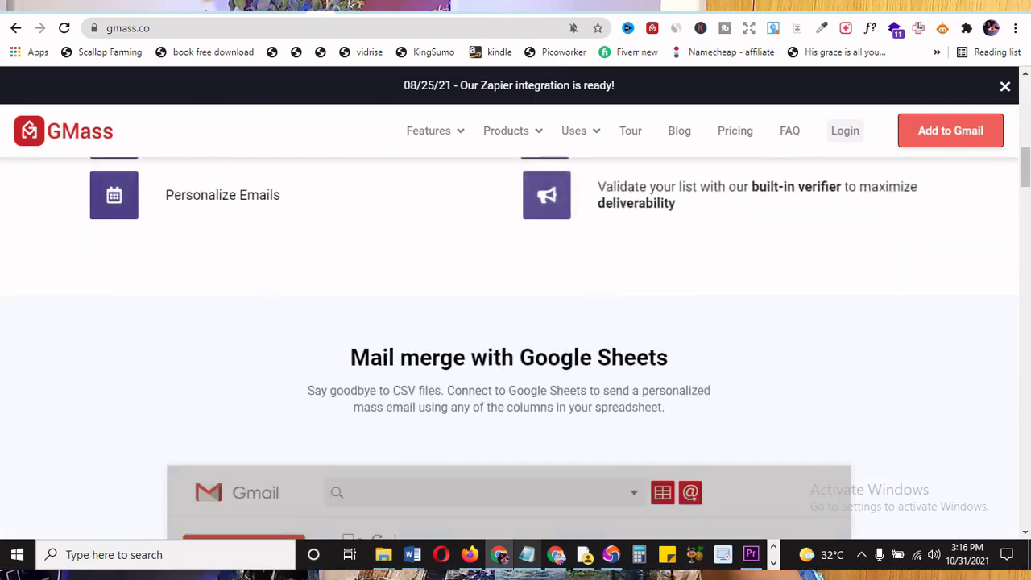
scroll(511, 248, "down", 5)
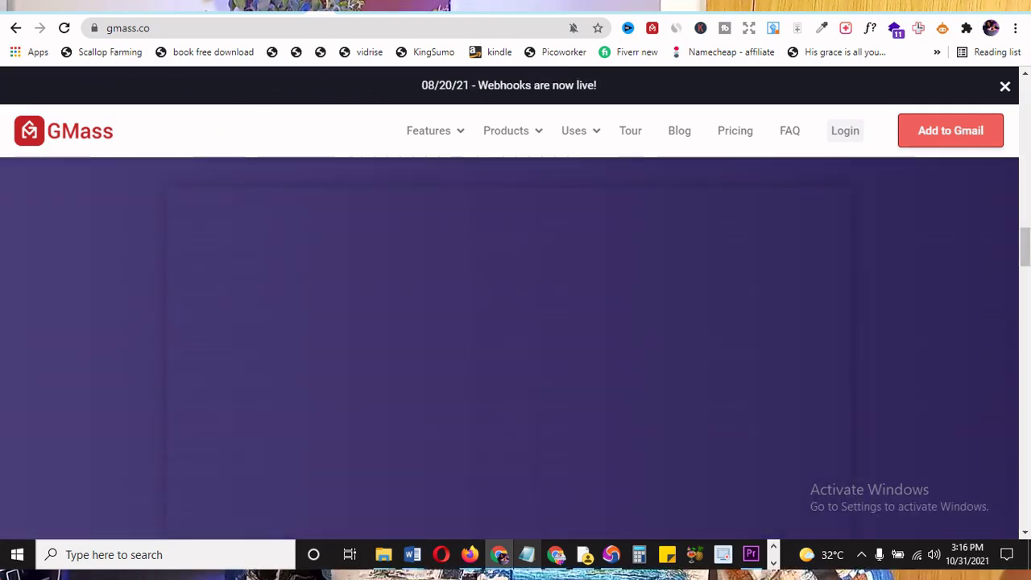
scroll(510, 322, "up", 2)
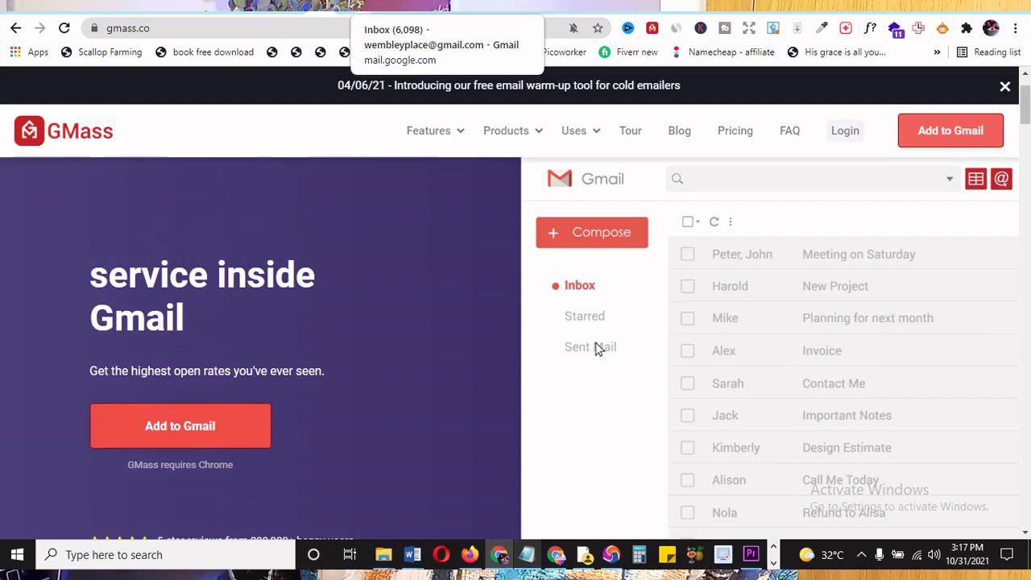
left_click(394, 8)
scroll(567, 334, "up", 2)
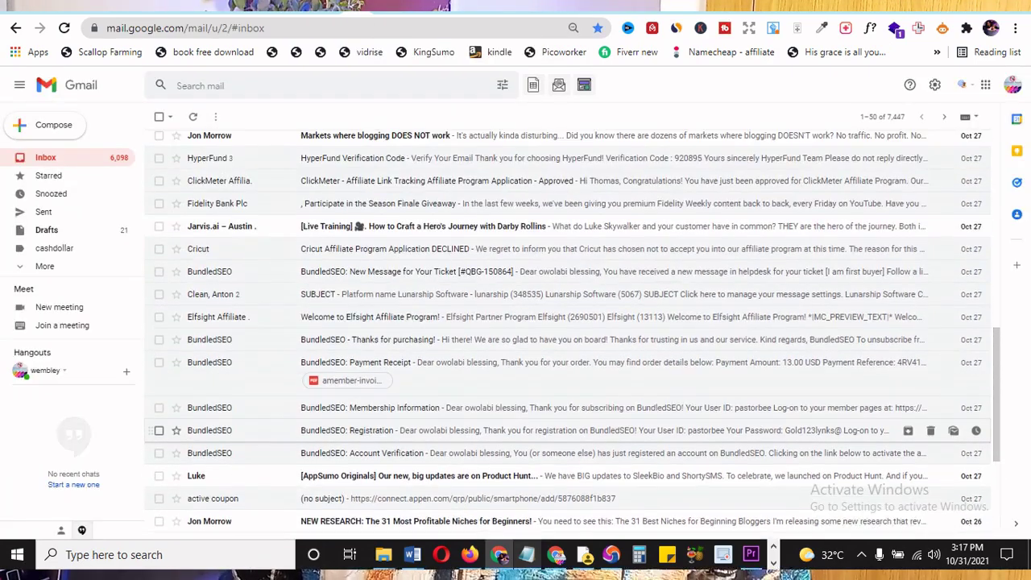
scroll(567, 334, "down", 3)
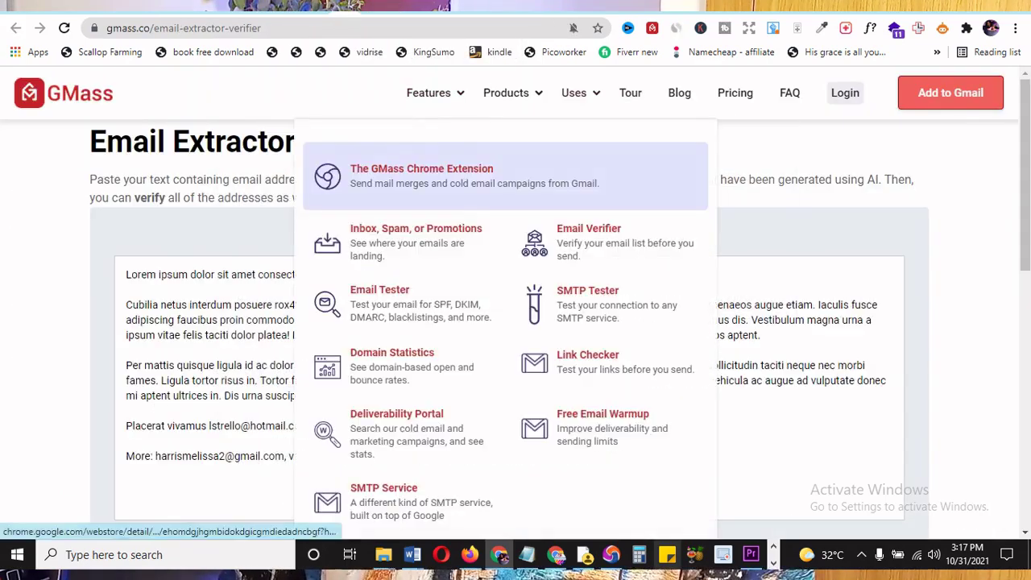
Clear the extractor's sample text and scroll the deliverability tester's 20 seed addresses.
key("ctrl+a")
key("Delete")
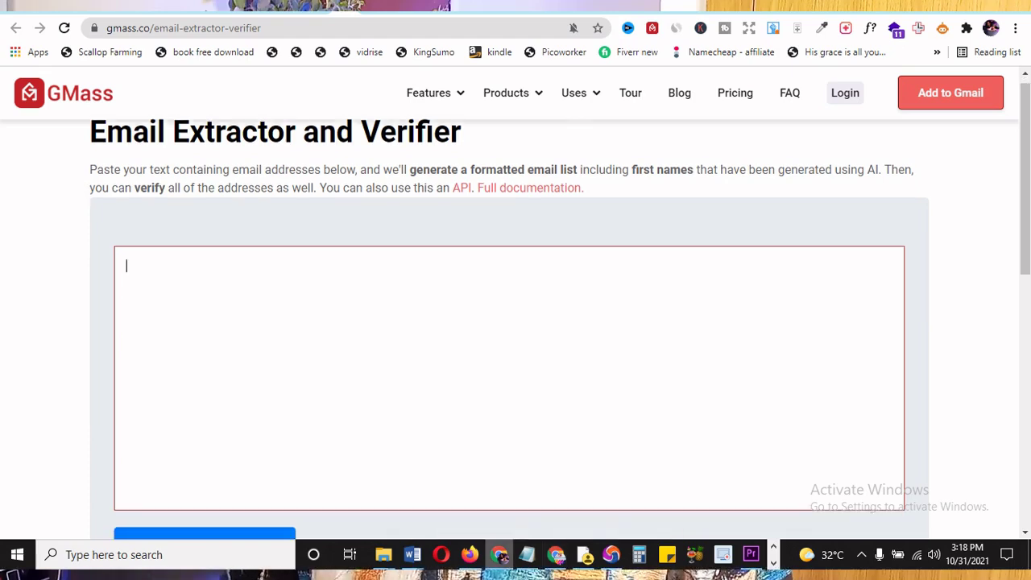
scroll(509, 323, "down", 2)
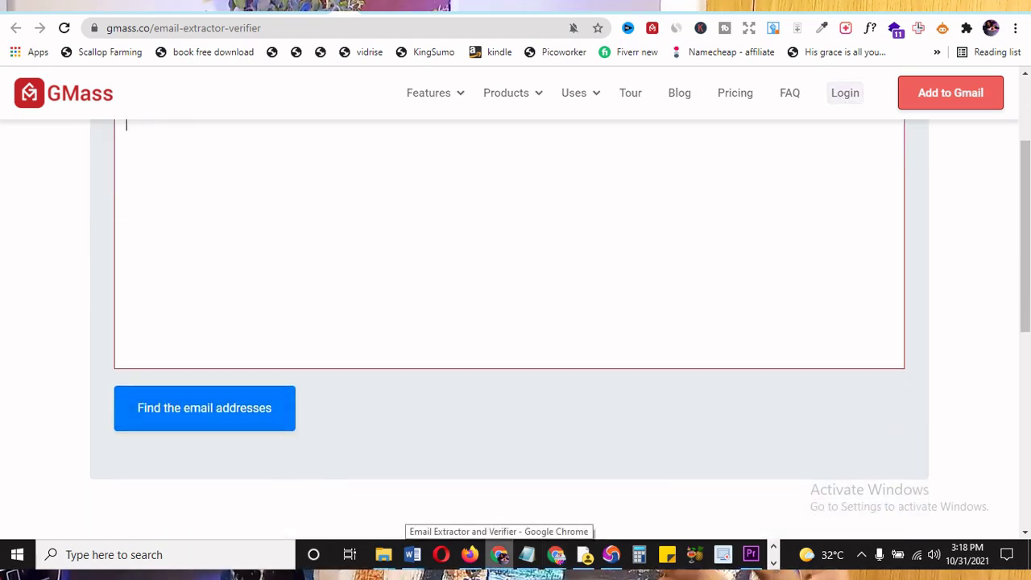
scroll(515, 323, "down", 3)
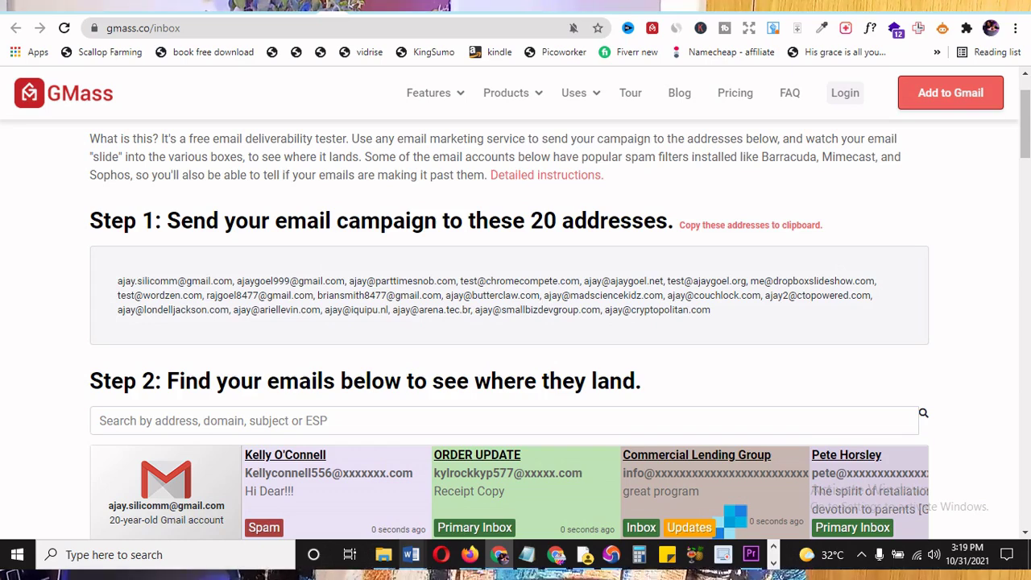
Copy all 20 seed addresses and switch to the new Gmail message draft.
left_click_drag(711, 310, 117, 280)
key("ctrl+c")
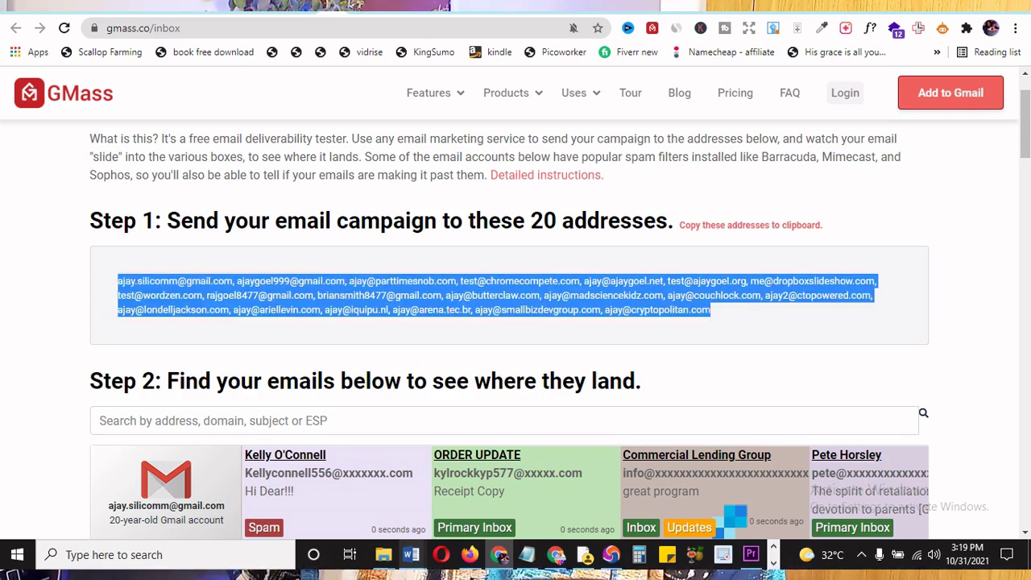
right_click(206, 292)
left_click(234, 306)
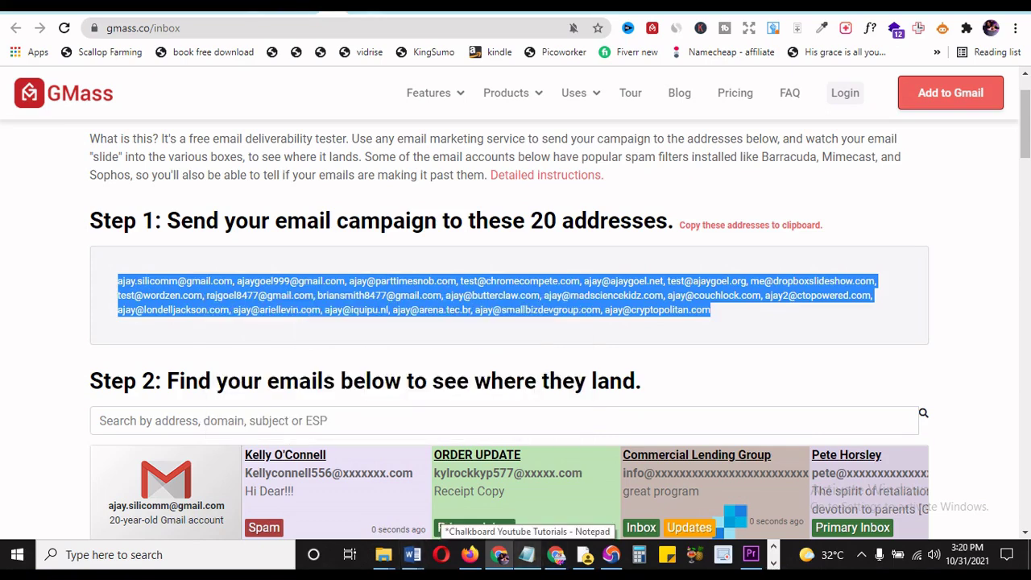
left_click(362, 7)
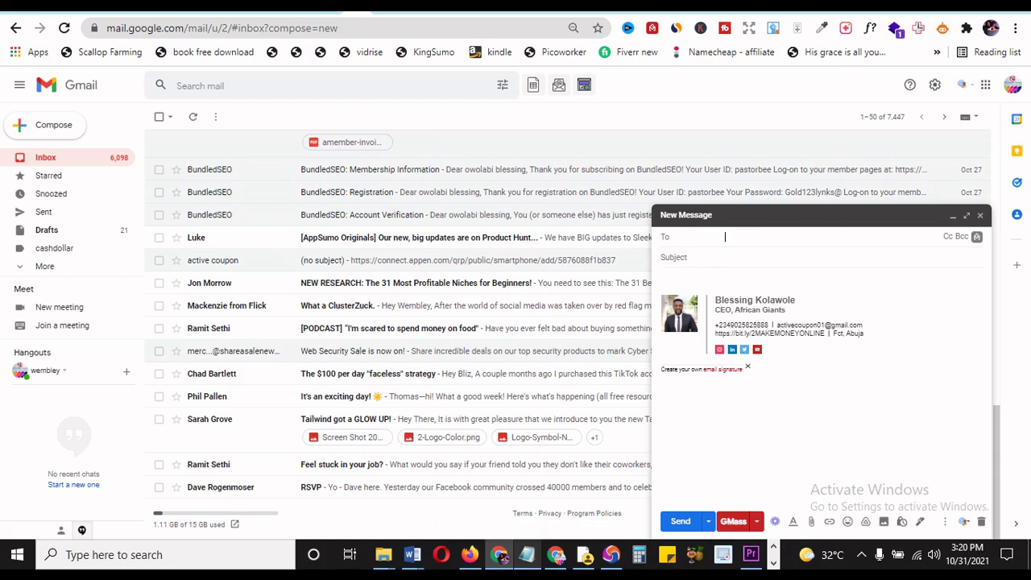
Send 'hello tutorials' with a greeting body to the 20 seed addresses via GMass.
key("ctrl+v")
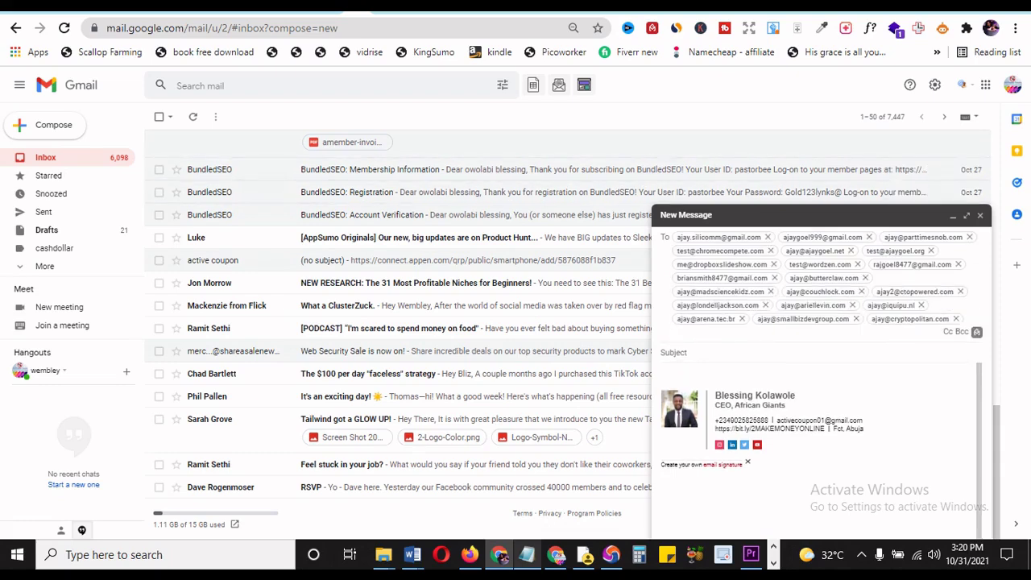
left_click(674, 352)
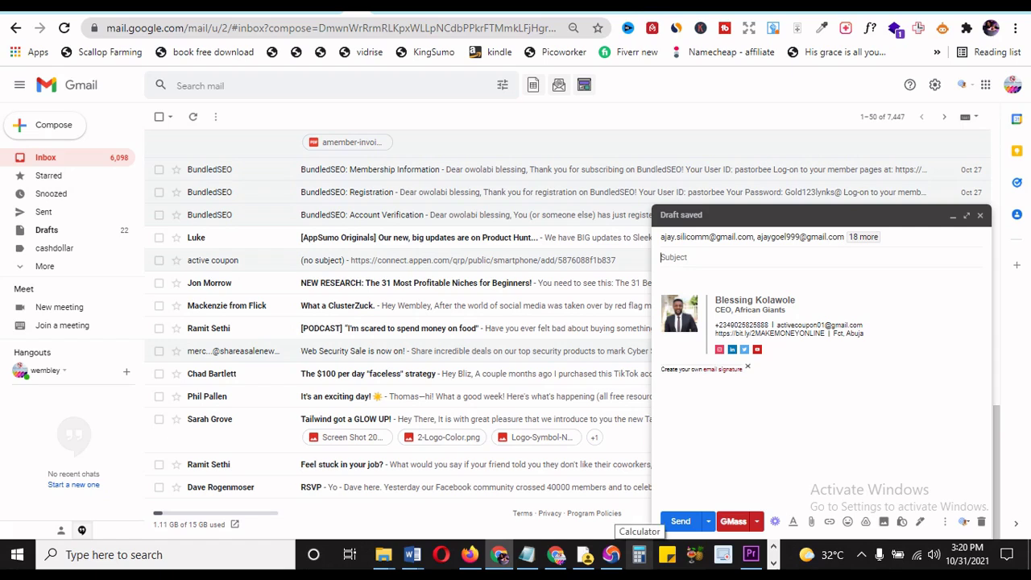
type("h")
type("ials")
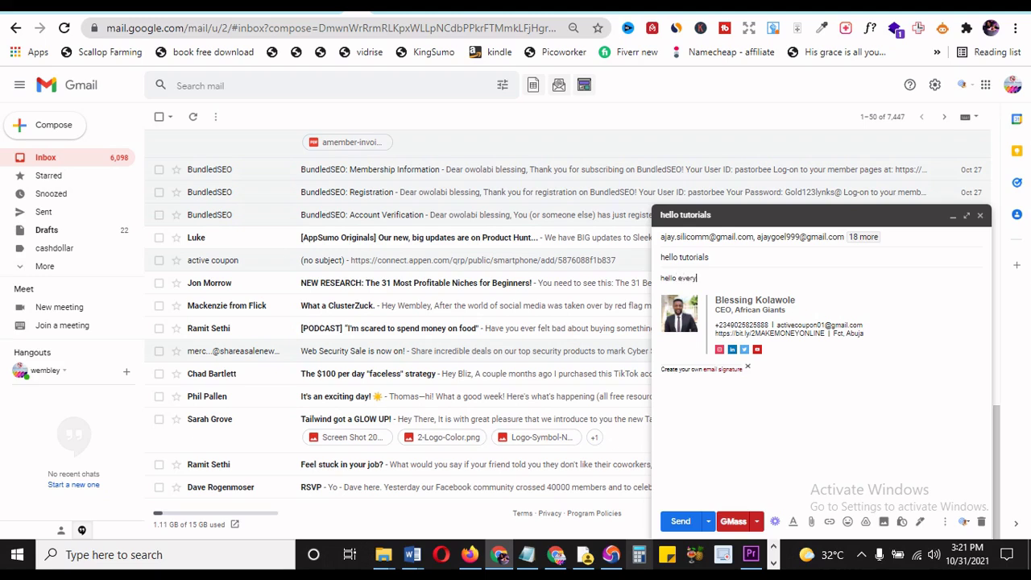
type("i am happy to be here.")
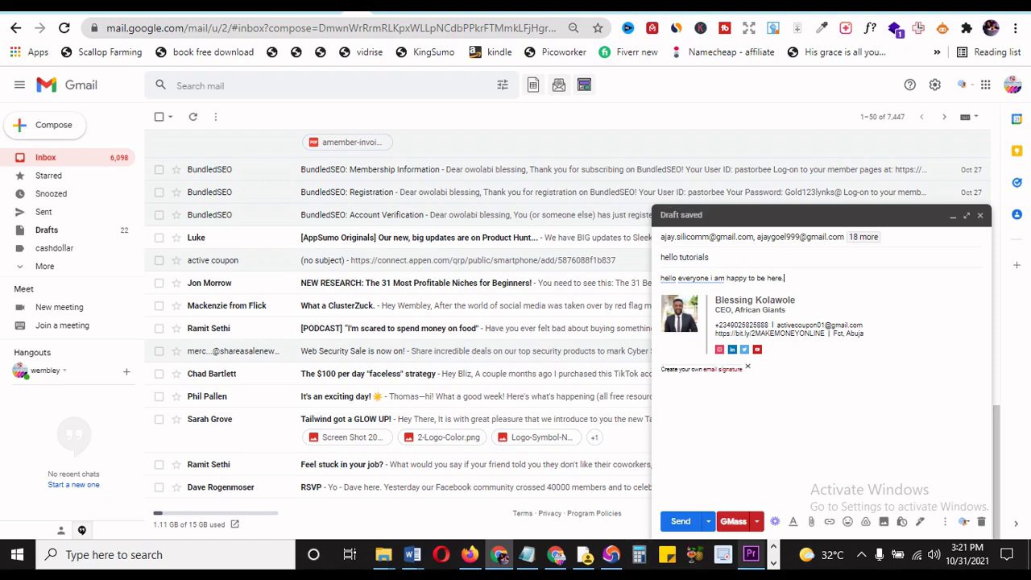
left_click(734, 521)
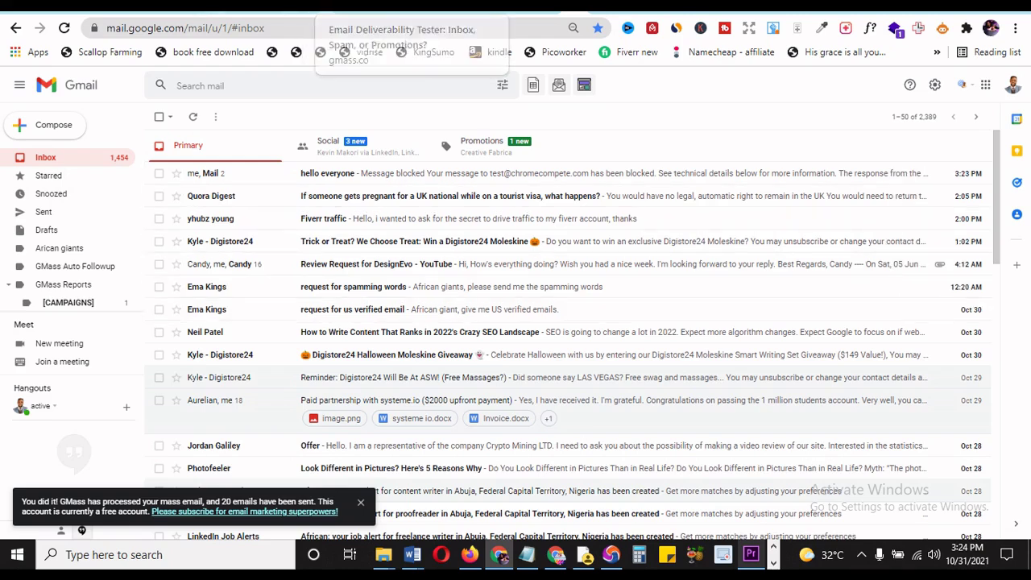
Reload the Email Deliverability Tester page and scroll down to Step 2.
left_click(371, 6)
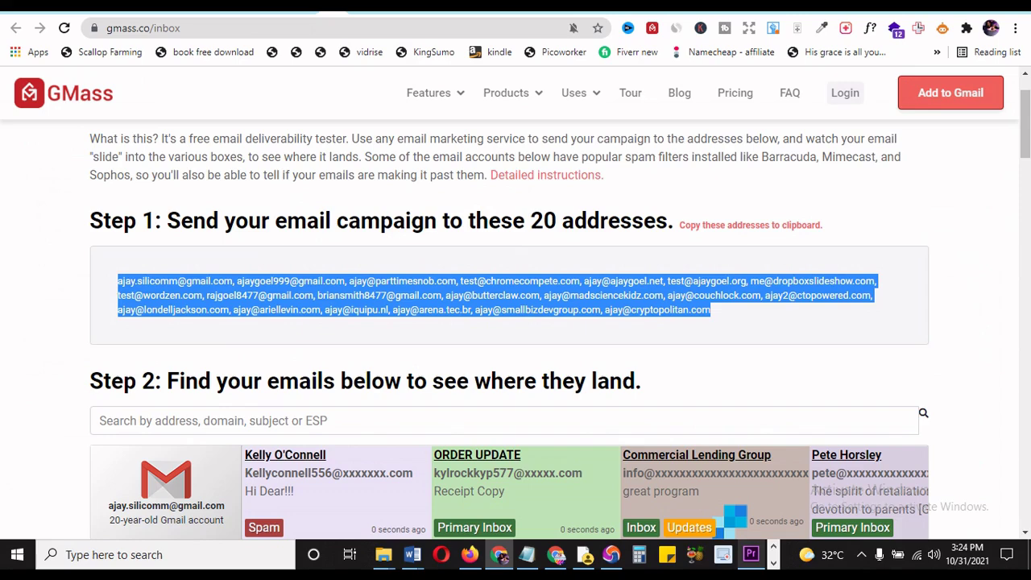
key("F5")
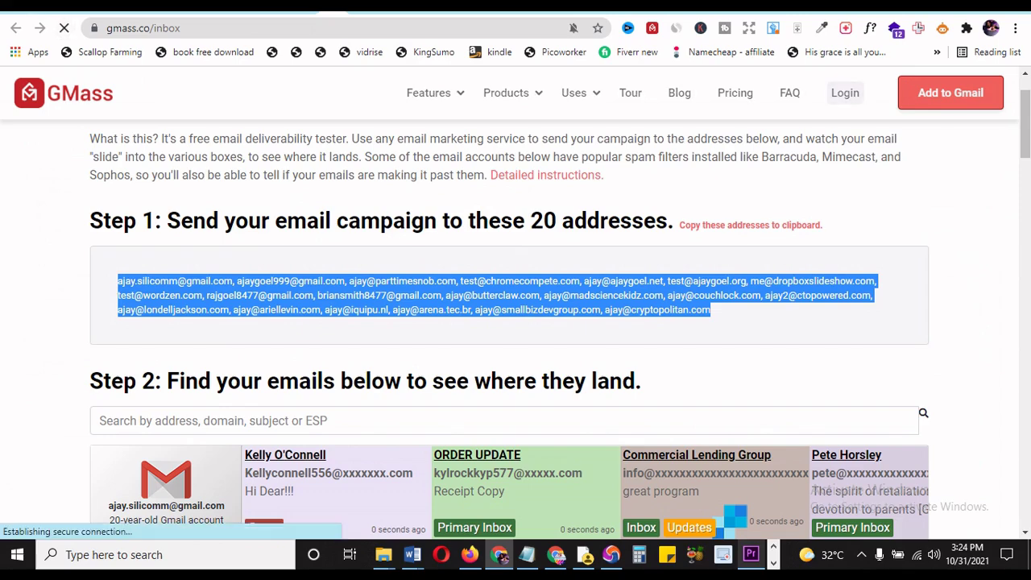
scroll(516, 322, "down", 2)
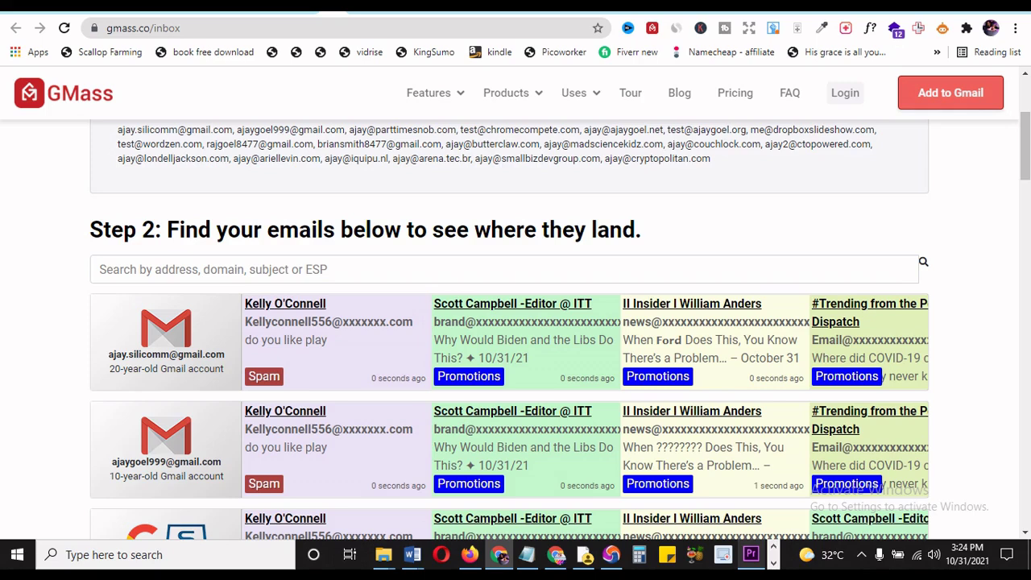
Filter the tester results for activecoupon01 and review the Spam placements.
left_click(262, 269)
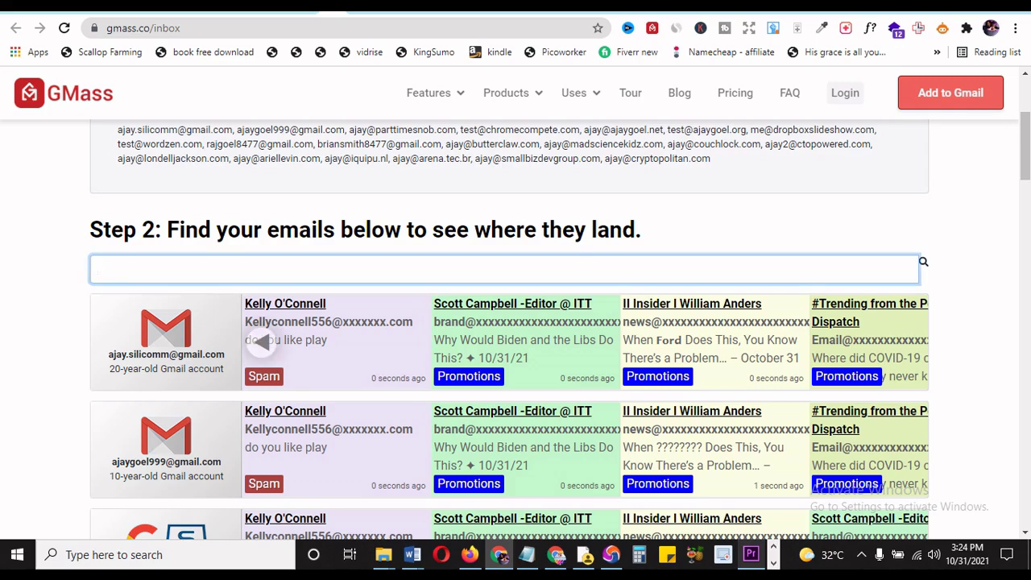
type("activec")
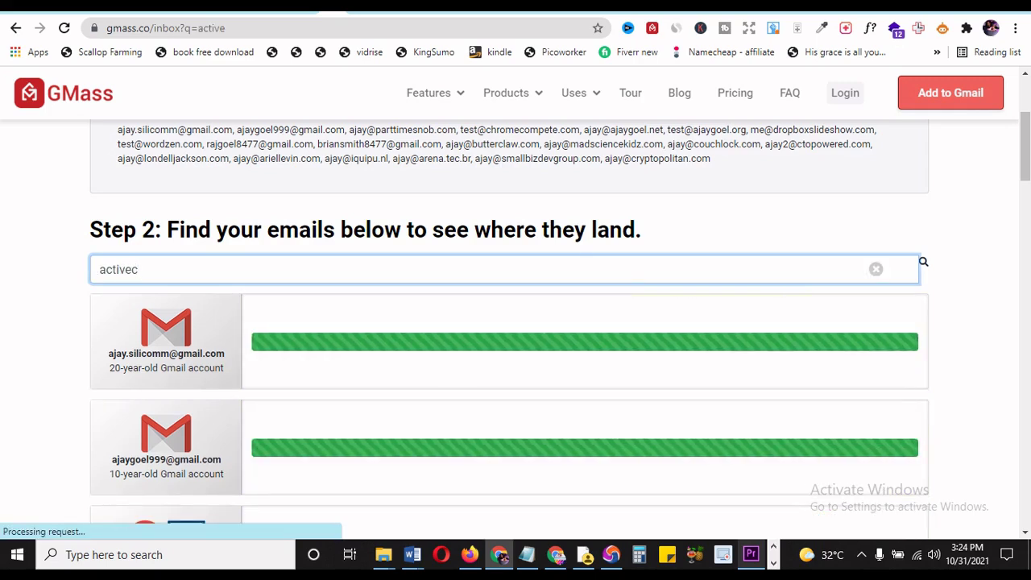
type("oupon01")
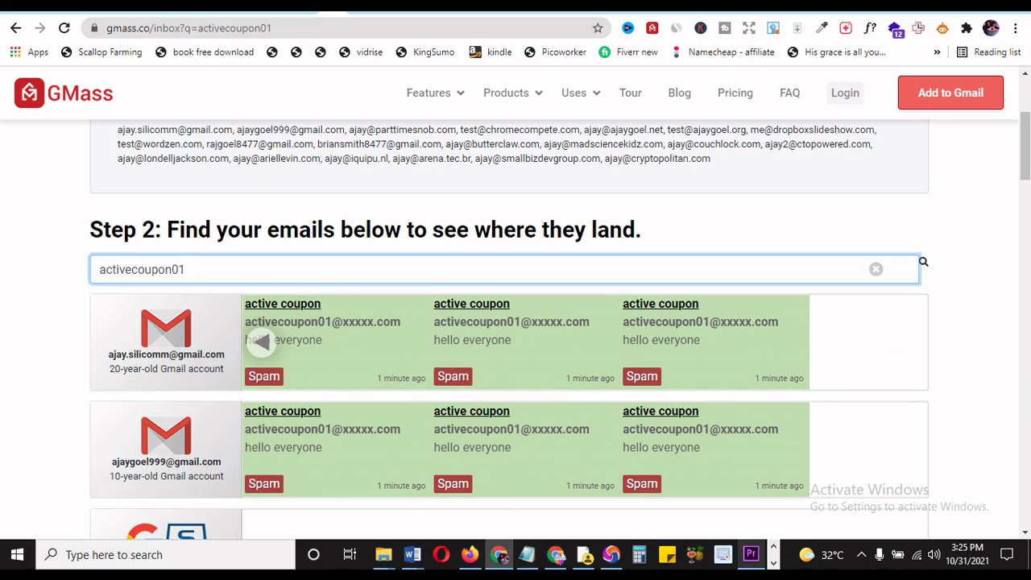
scroll(262, 341, "down", 2)
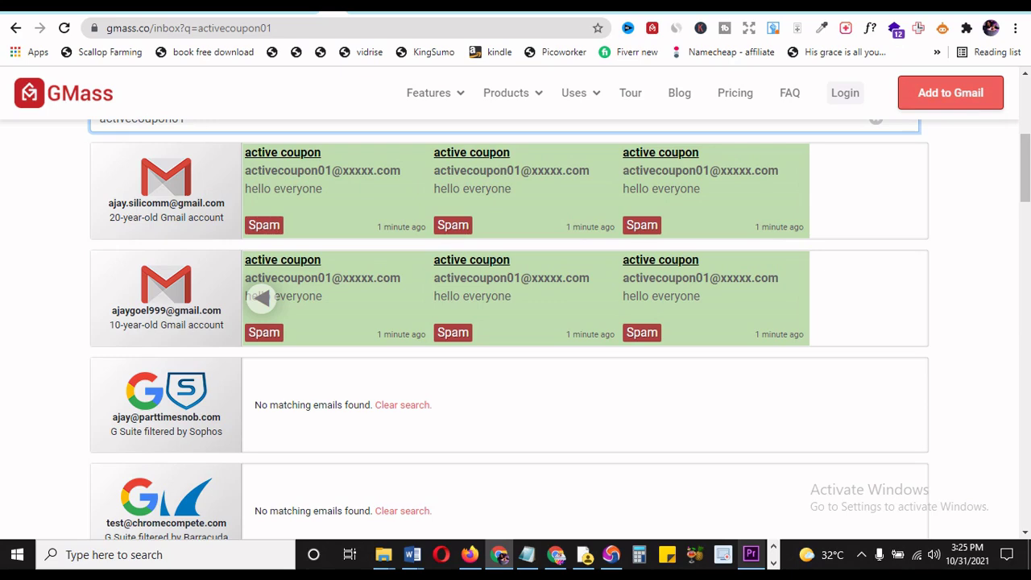
scroll(516, 331, "down", 5)
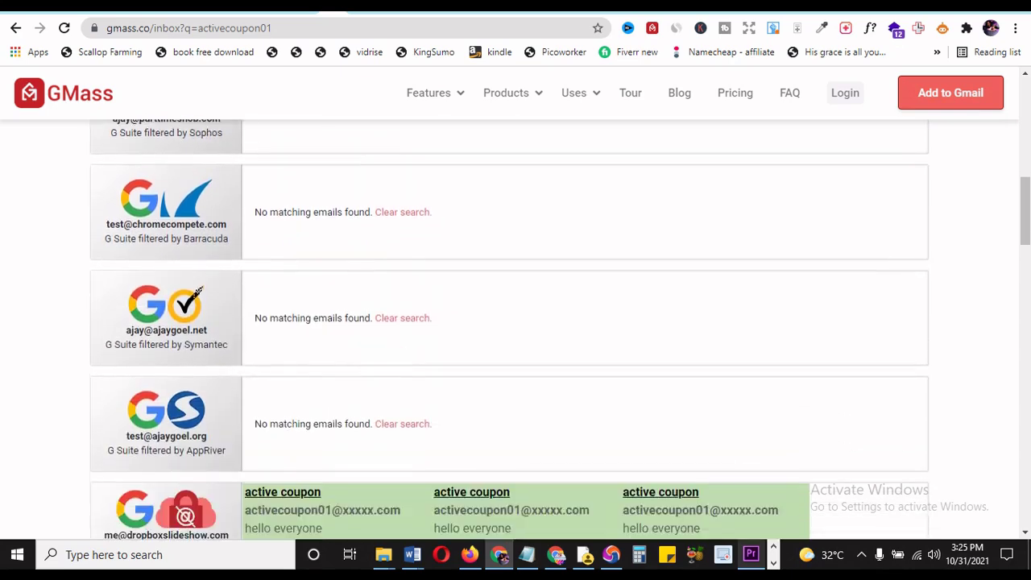
scroll(262, 280, "down", 6)
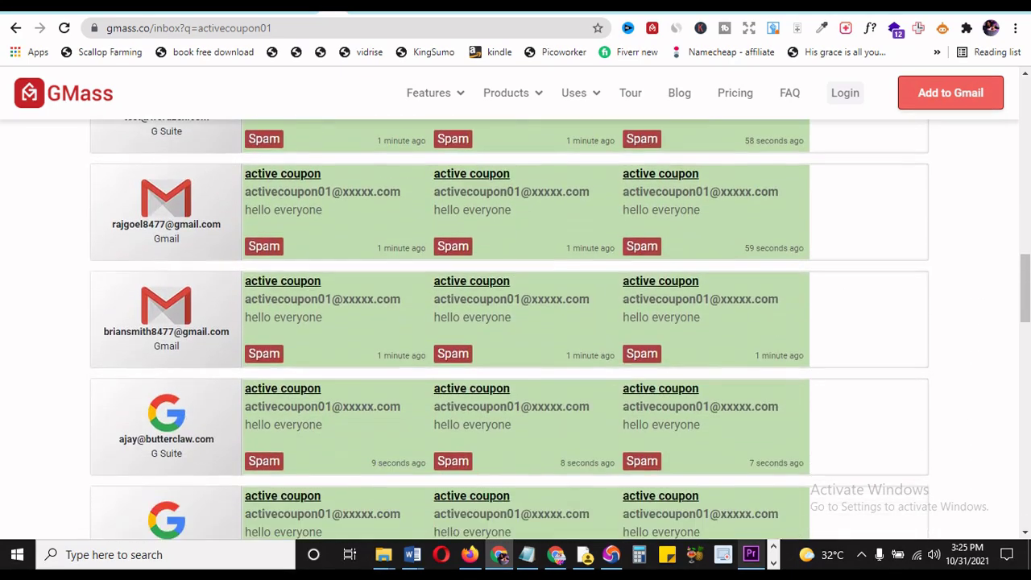
scroll(261, 279, "down", 7)
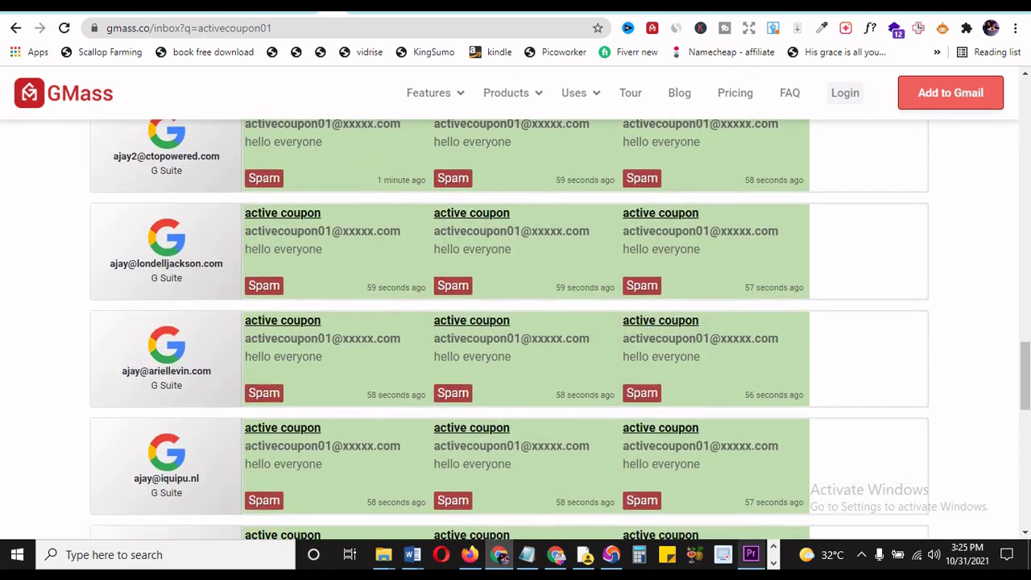
scroll(262, 298, "down", 4)
scroll(260, 238, "up", 5)
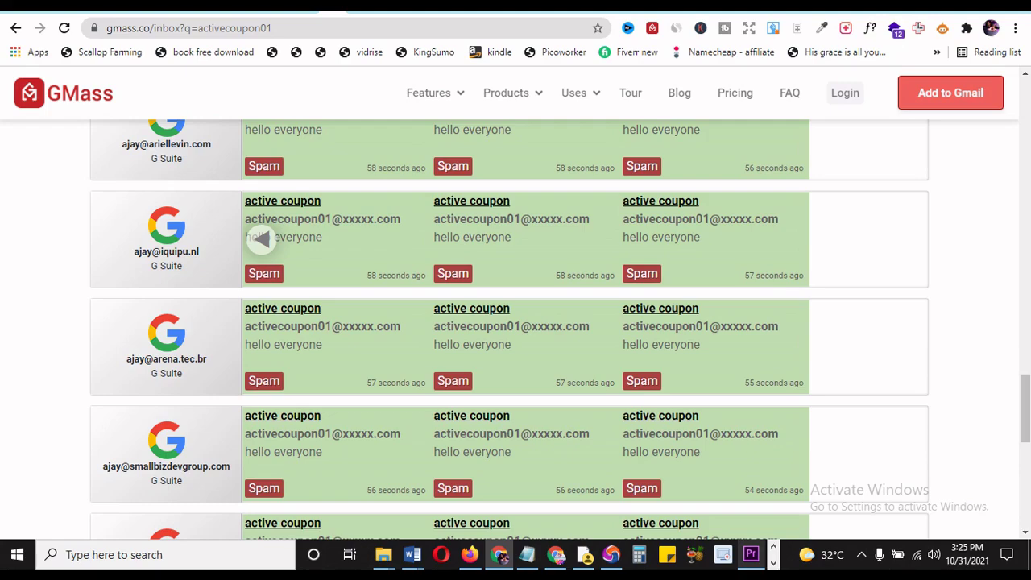
mouse_move(506, 92)
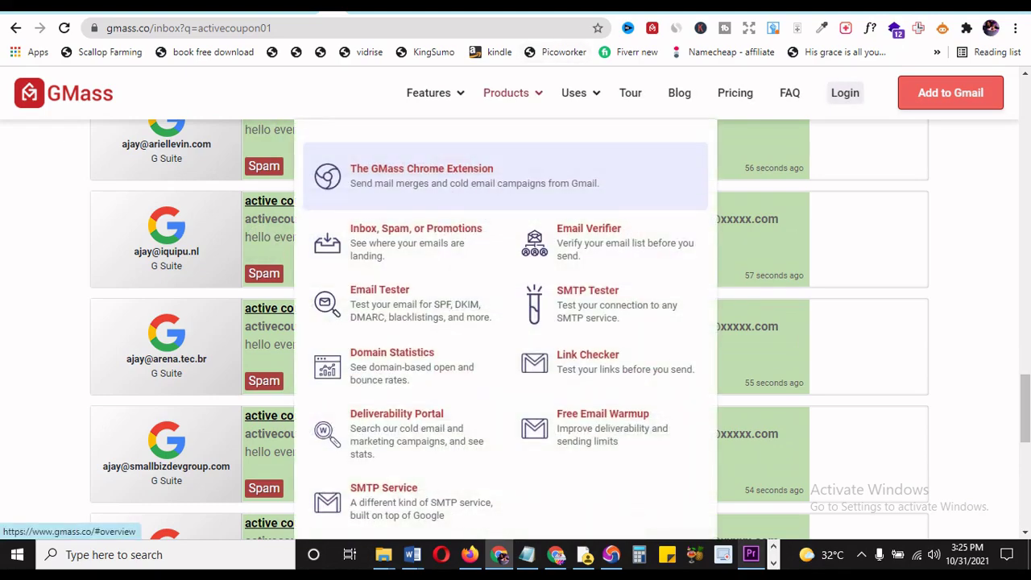